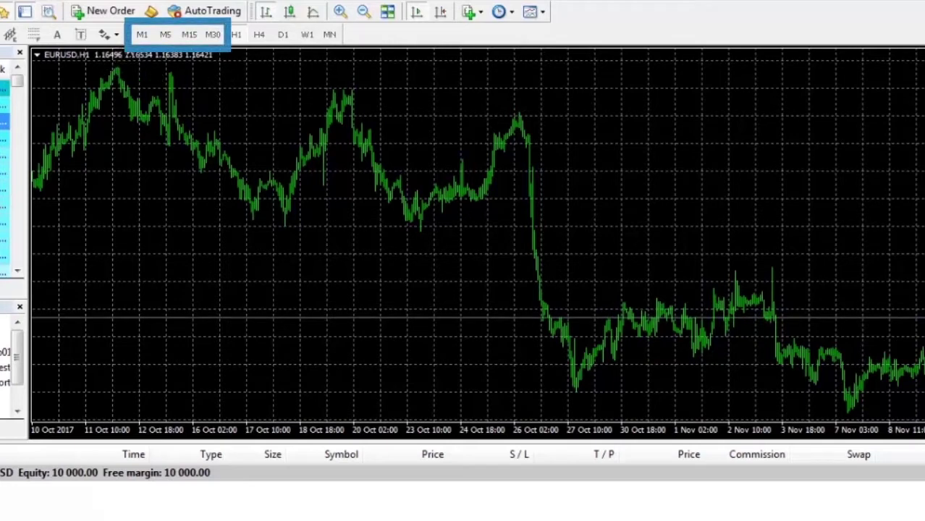
Step the EURUSD chart through M1, M5 and M15 to the M30 timeframe
left_click(139, 36)
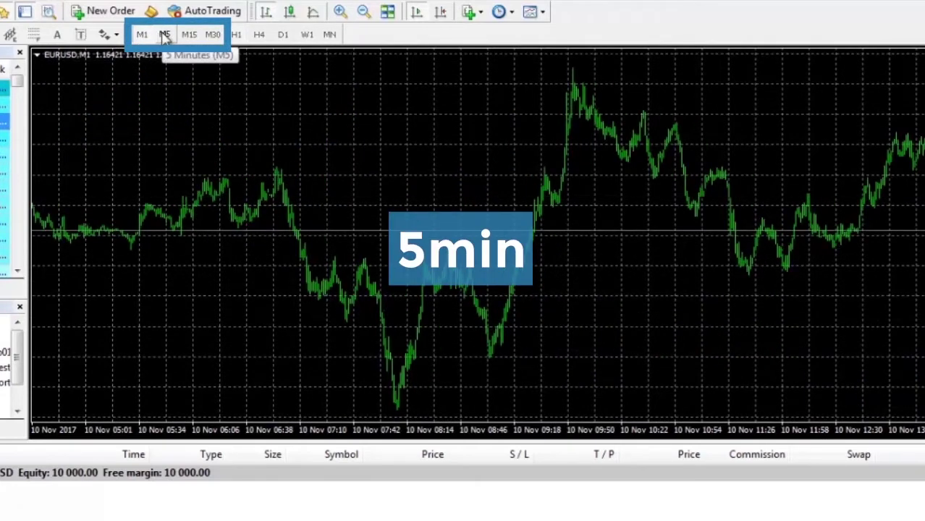
left_click(165, 36)
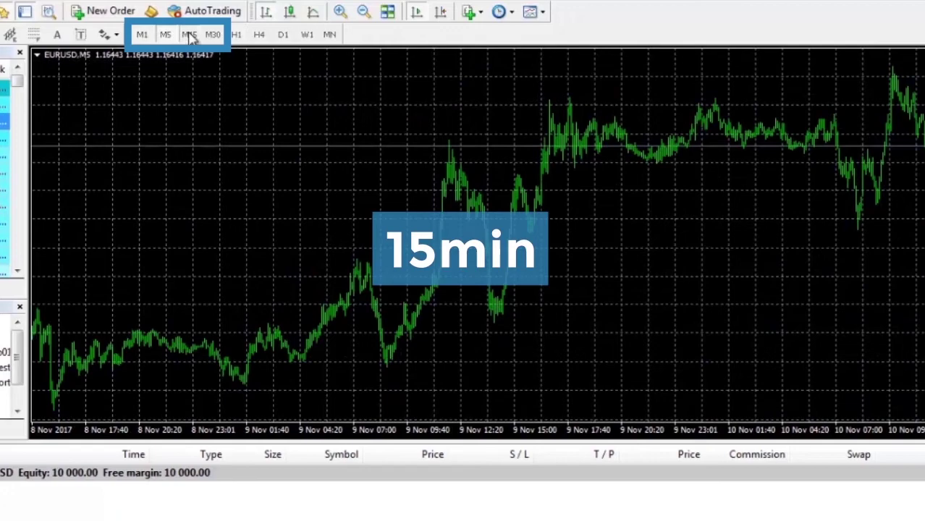
left_click(190, 36)
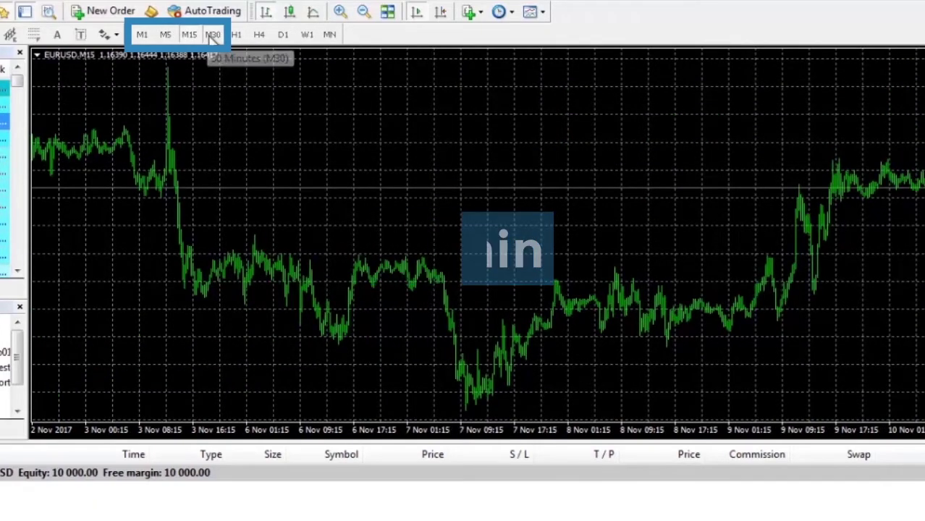
left_click(212, 35)
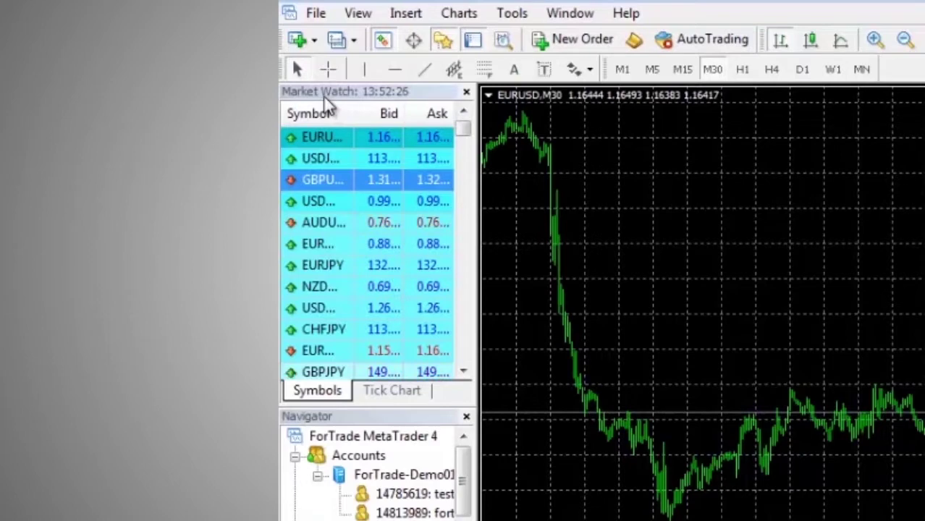
Use the USDJPY row's context menu to show all symbols in Market Watch
right_click(331, 162)
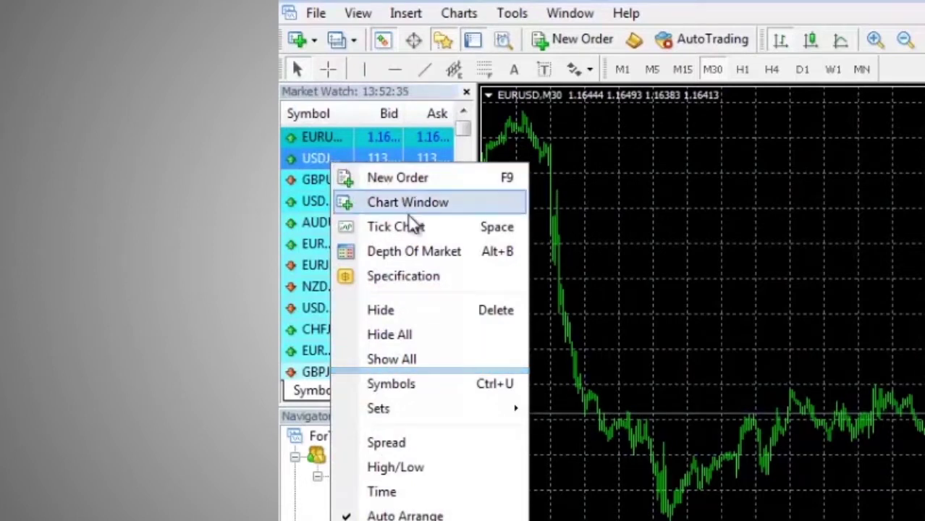
left_click(410, 359)
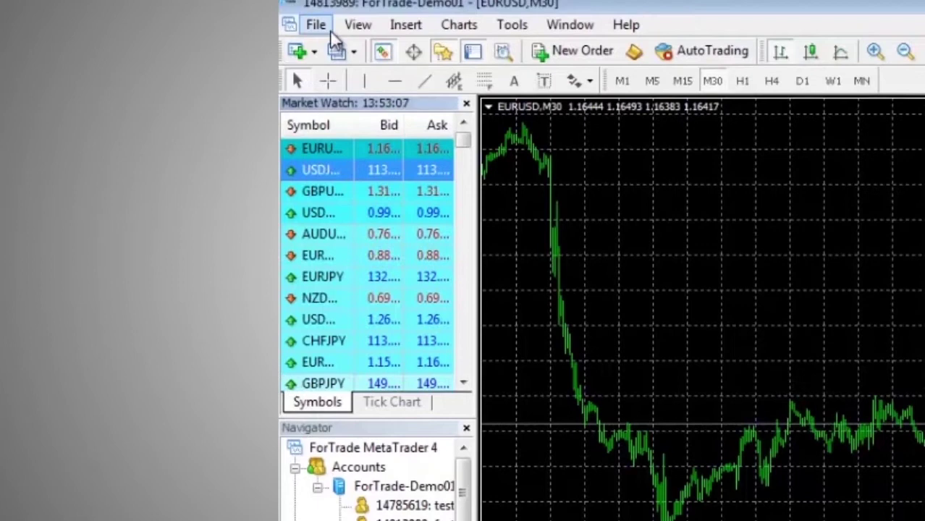
Check the trade-account login's ForTrade-Demo01 and ForTrade-Real01 servers, then open the View menu
left_click(318, 37)
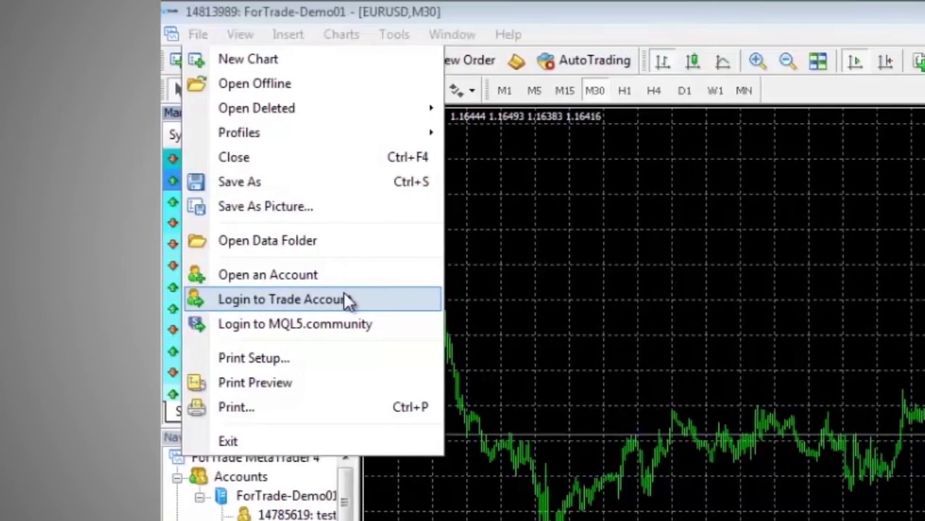
left_click(466, 301)
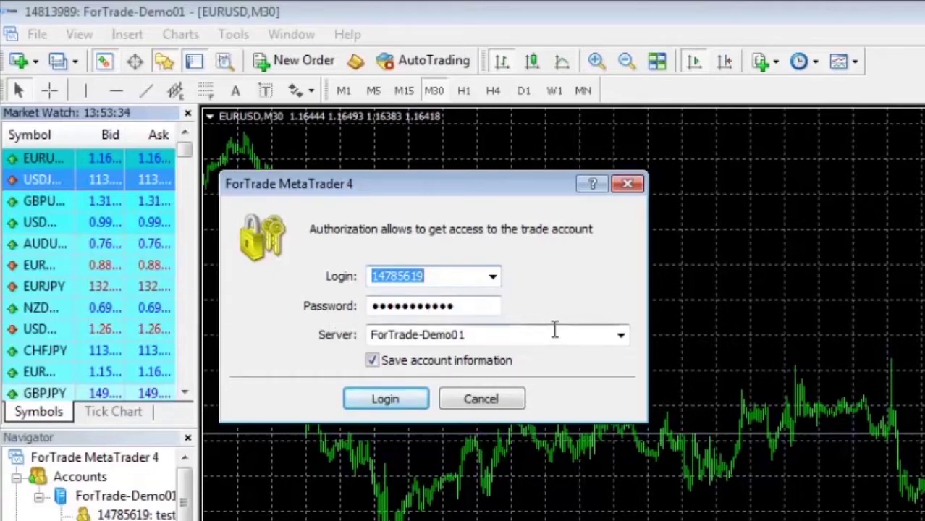
left_click(584, 334)
left_click(624, 338)
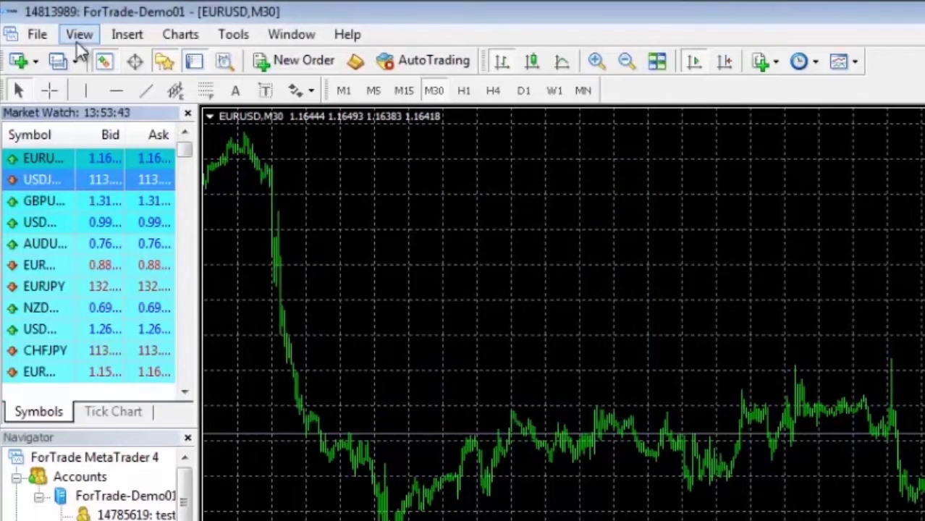
left_click(80, 36)
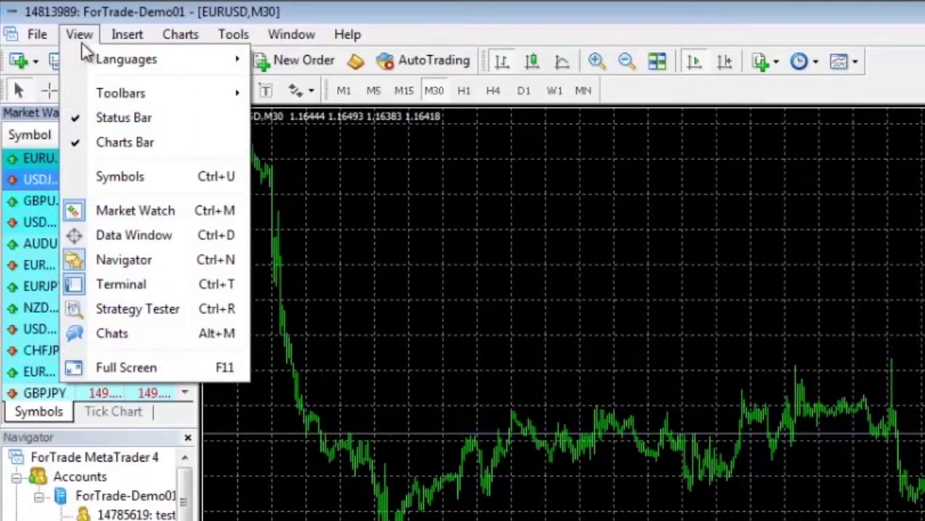
left_click(119, 120)
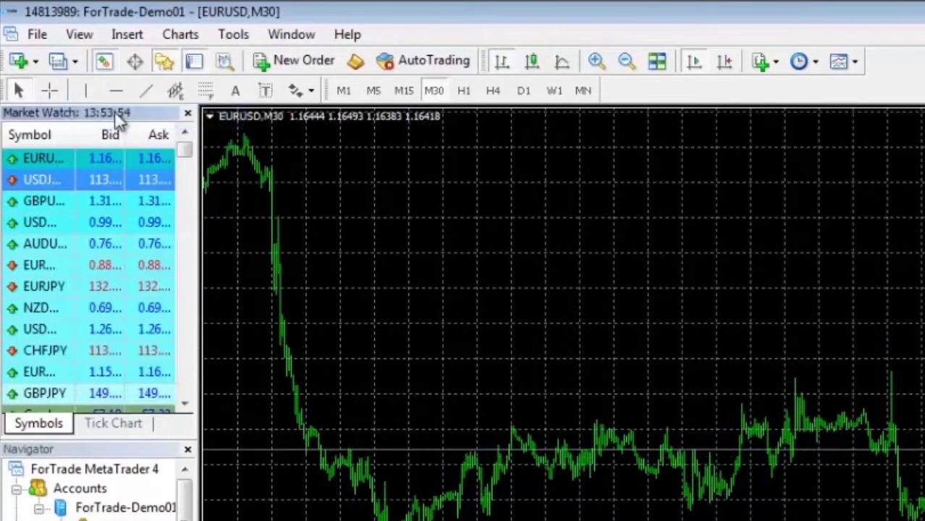
left_click(86, 34)
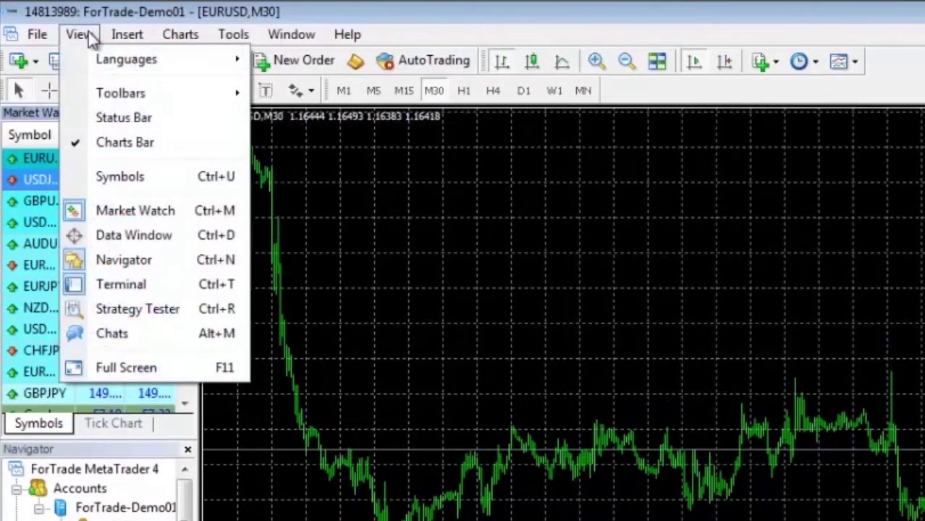
left_click(124, 118)
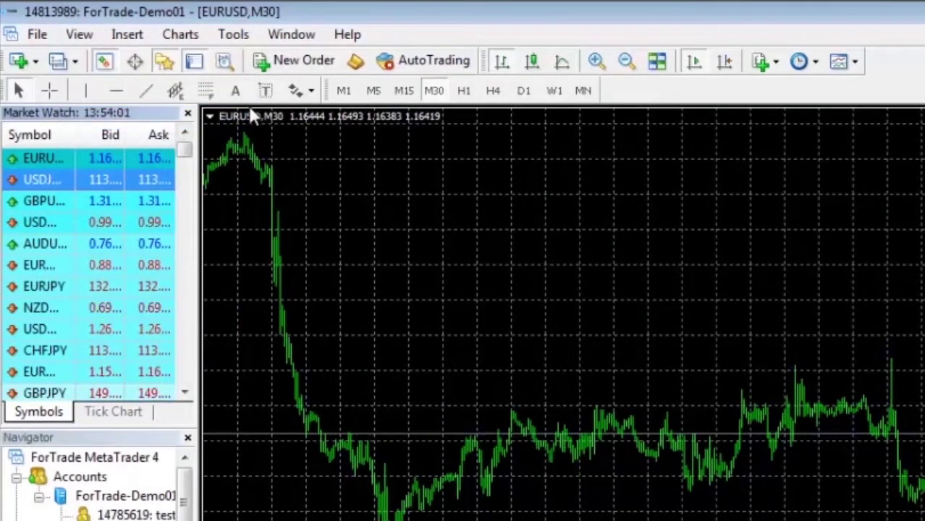
left_click(80, 34)
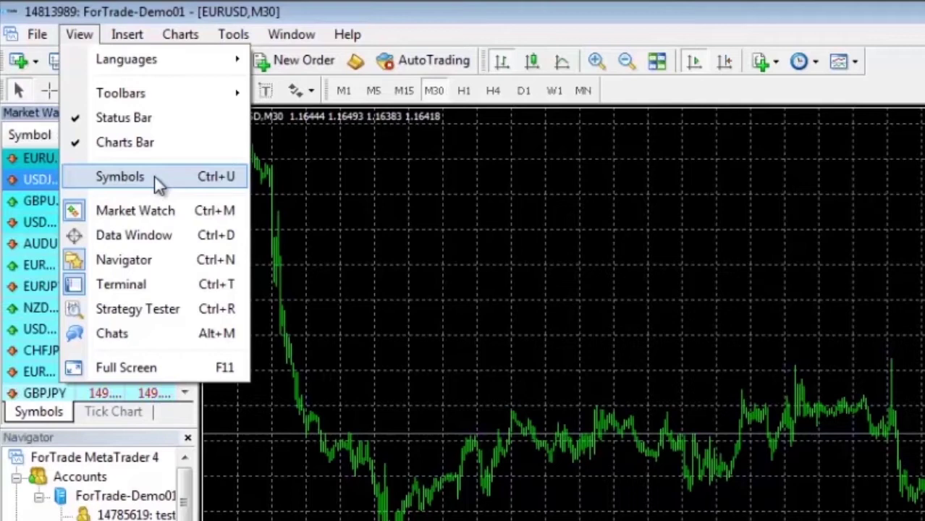
Open the EURUSD contract specification from the Symbols list
left_click(154, 177)
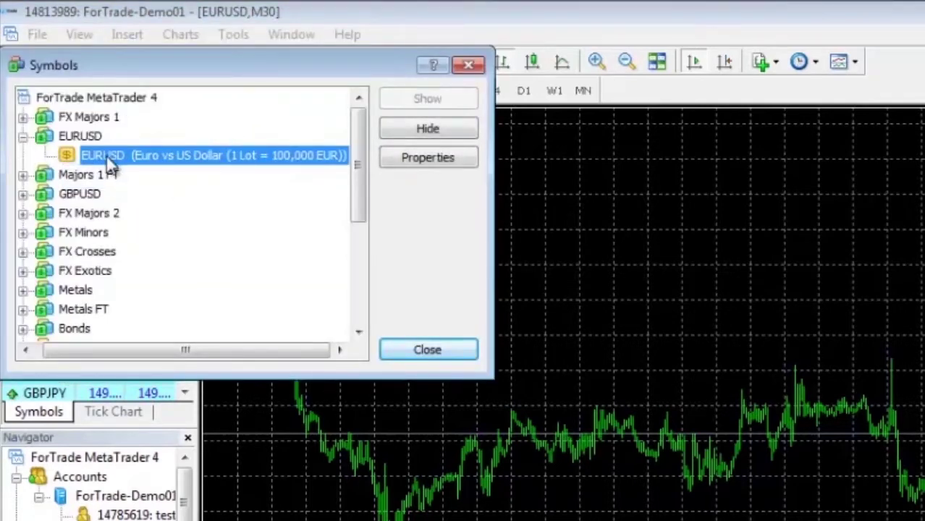
double_click(89, 137)
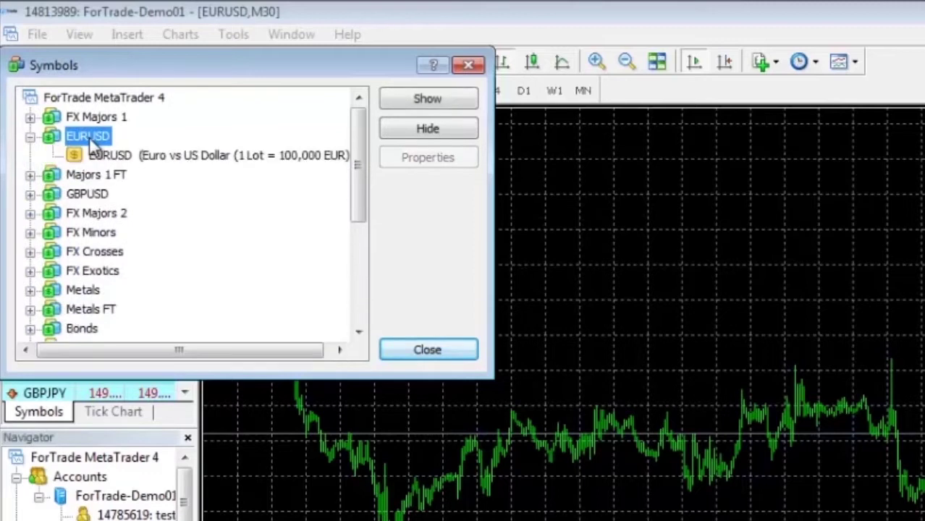
left_click(181, 156)
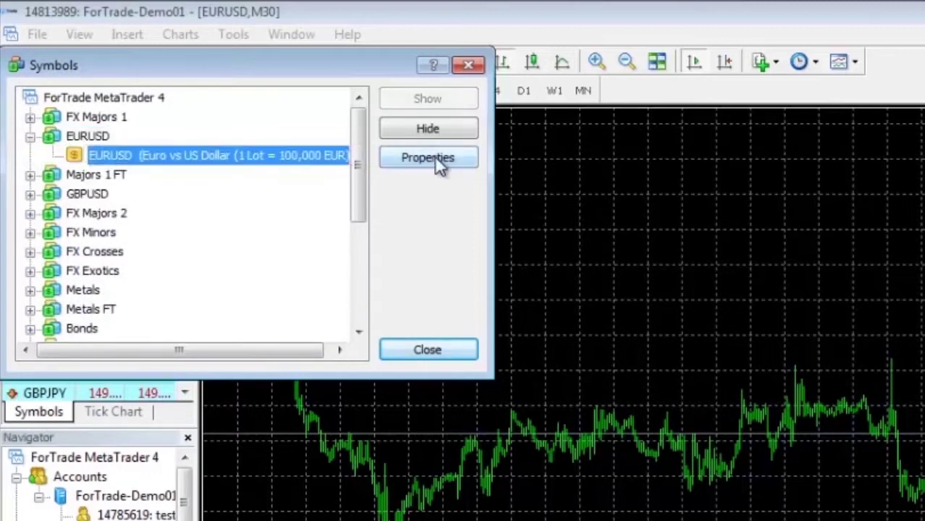
left_click(437, 164)
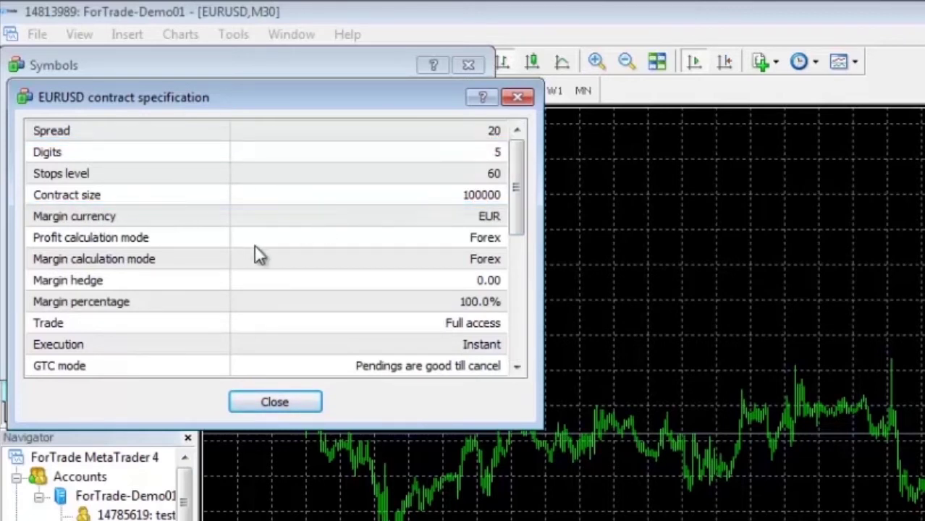
Scroll through the EURUSD specification, then close it and the Symbols window
scroll(177, 330, "down", 1)
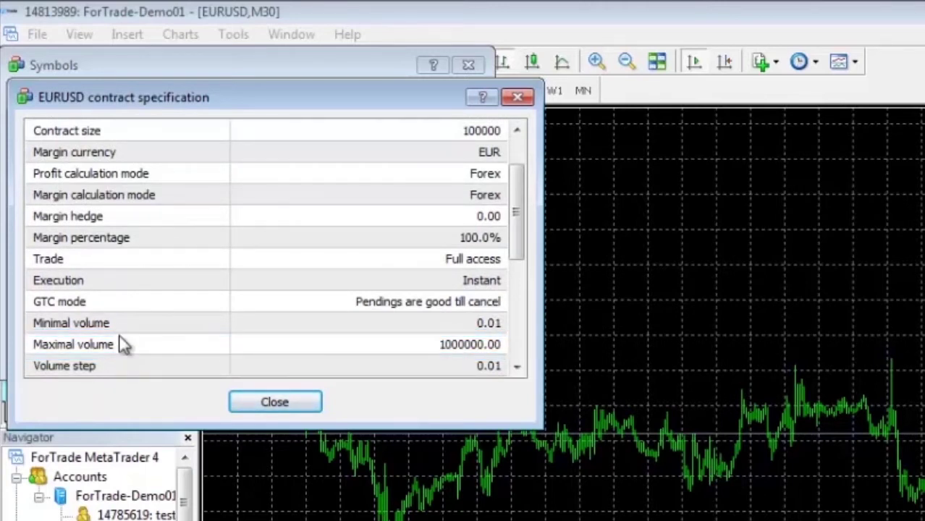
left_click(289, 403)
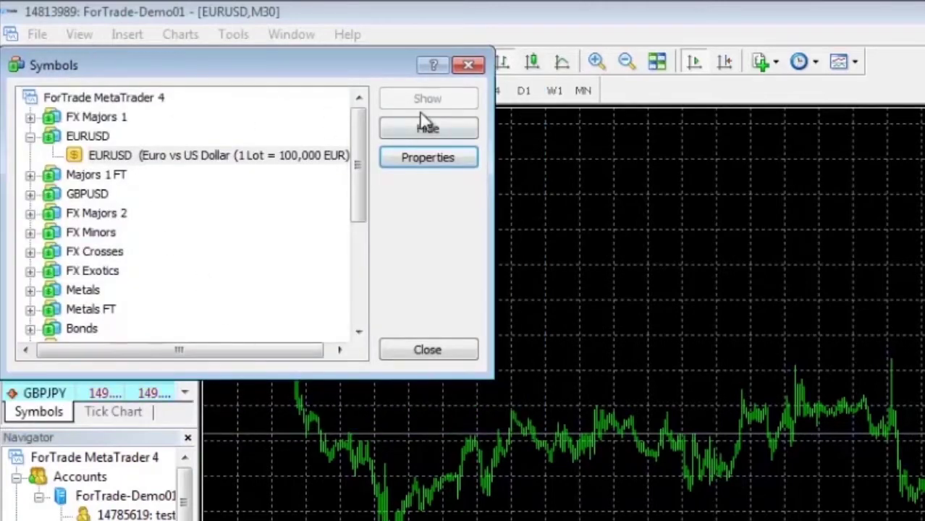
left_click(468, 65)
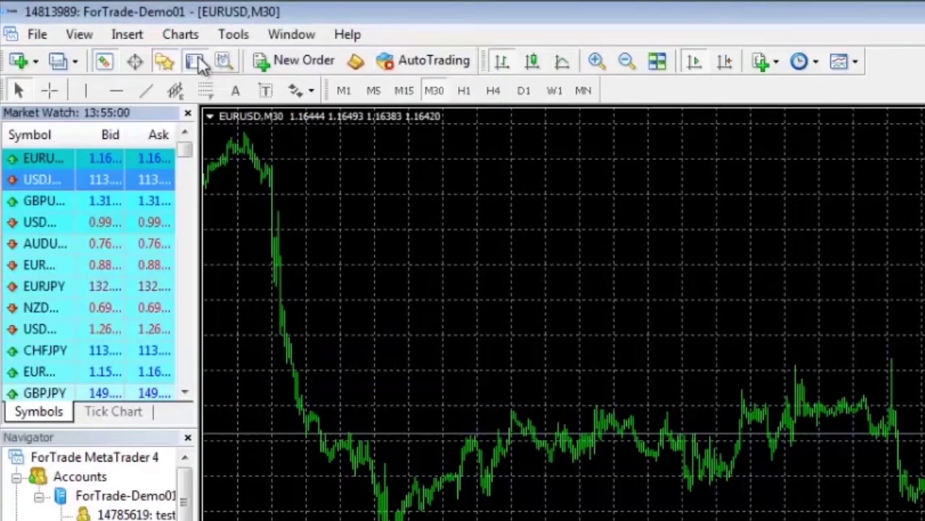
left_click(83, 43)
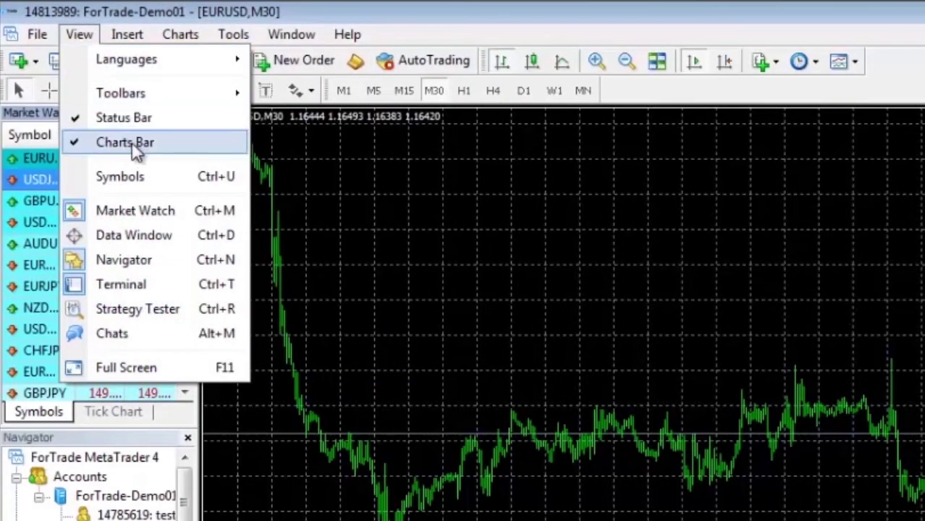
left_click(139, 266)
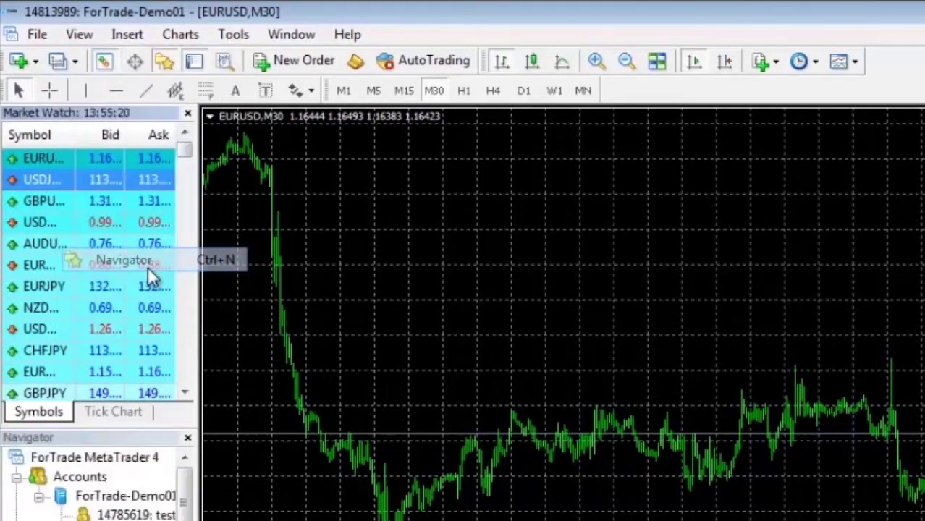
left_click(130, 37)
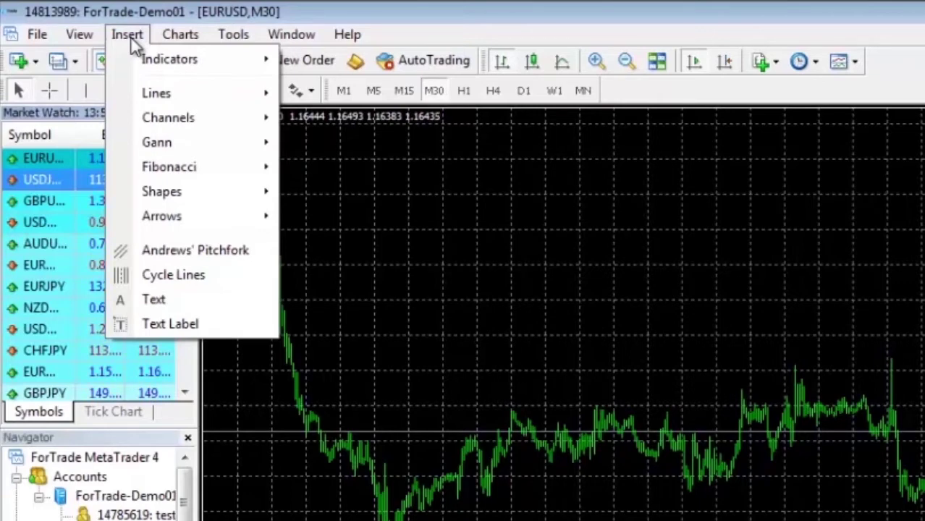
mouse_move(170, 59)
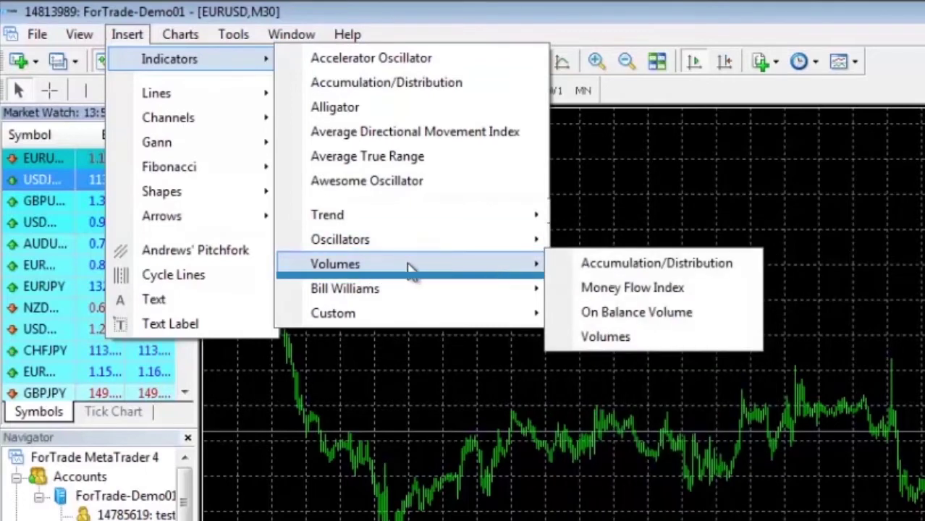
left_click(540, 14)
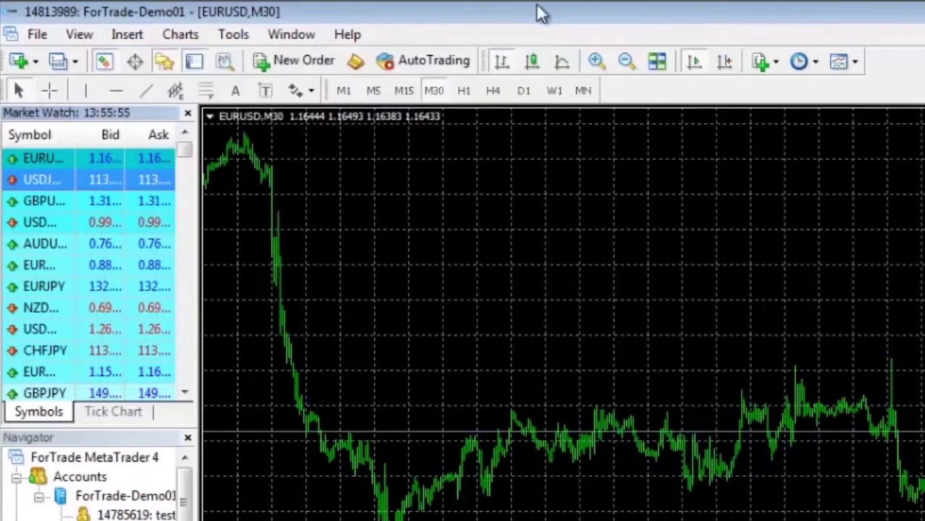
Browse the Charts menu's chart-type choices without changing the EURUSD chart
left_click(183, 36)
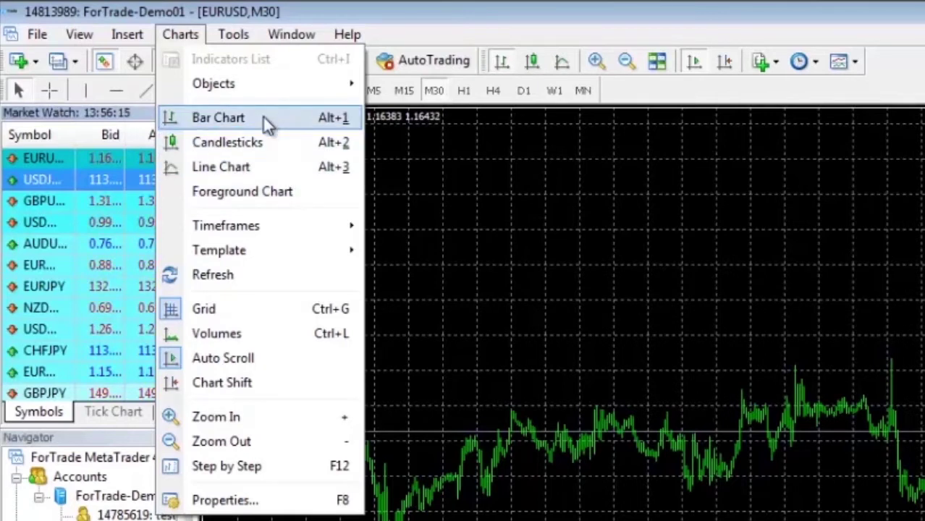
mouse_move(233, 35)
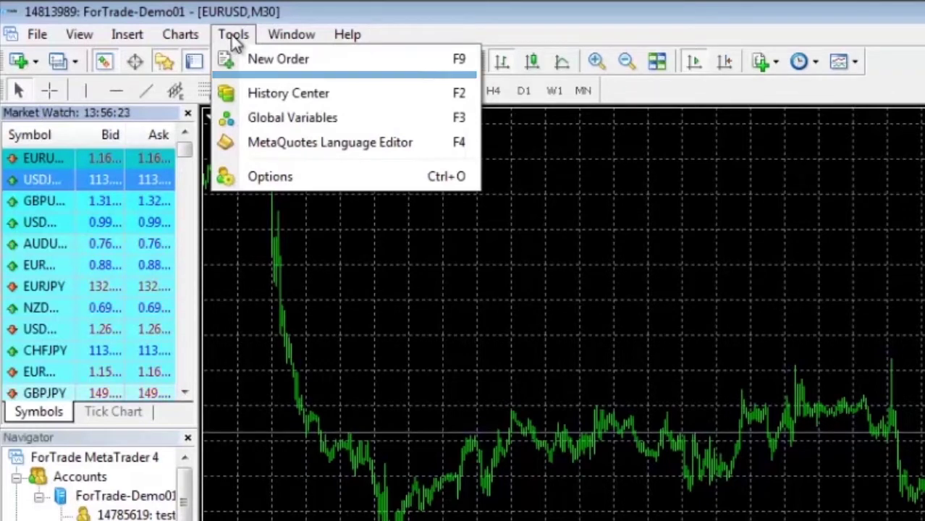
Set up a new 1.00-lot EURUSD pending order, ready to enter its price
left_click(275, 58)
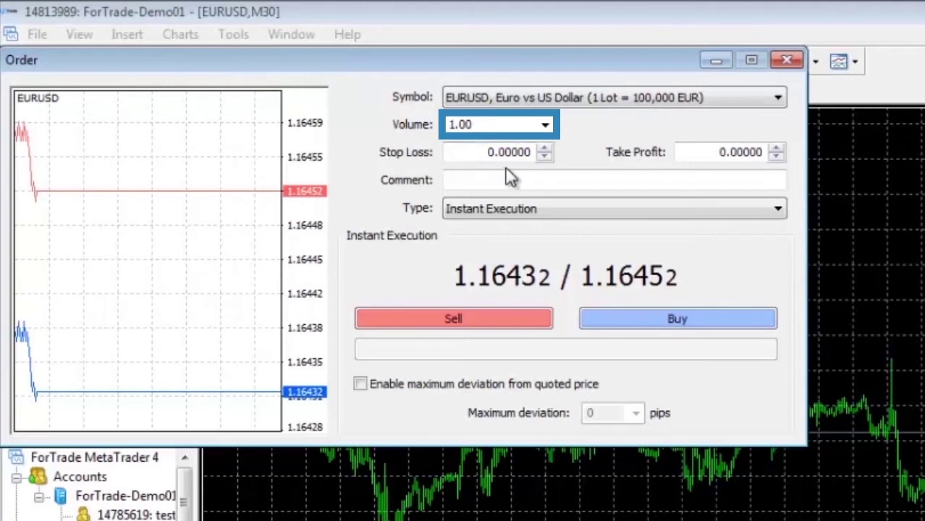
left_click(544, 126)
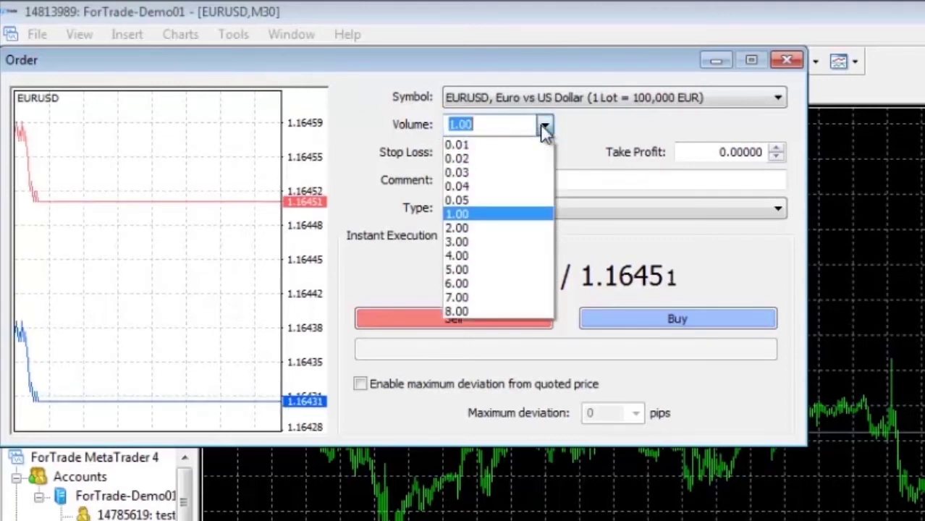
left_click(625, 126)
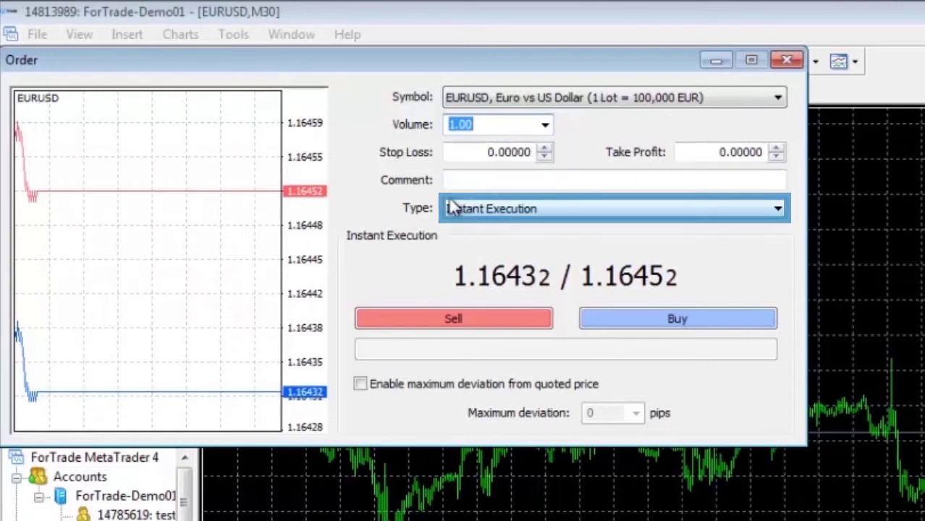
left_click(578, 218)
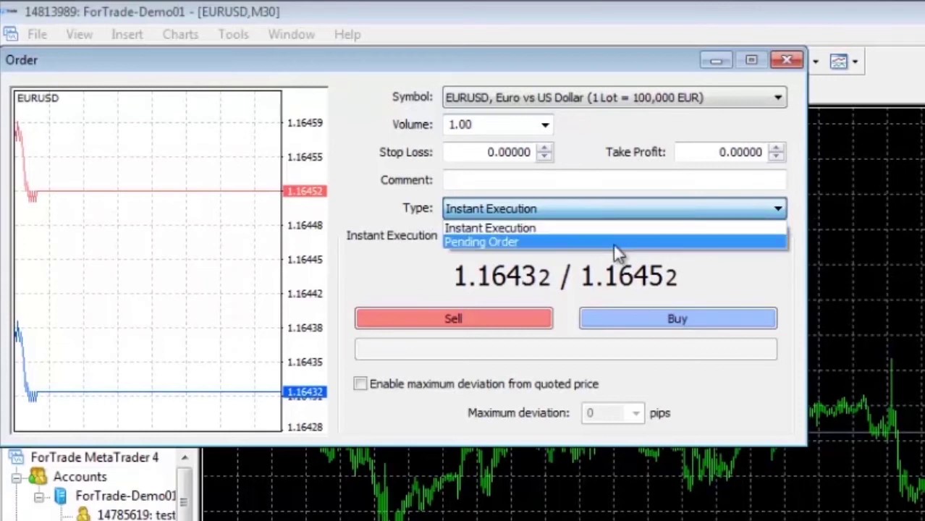
left_click(682, 282)
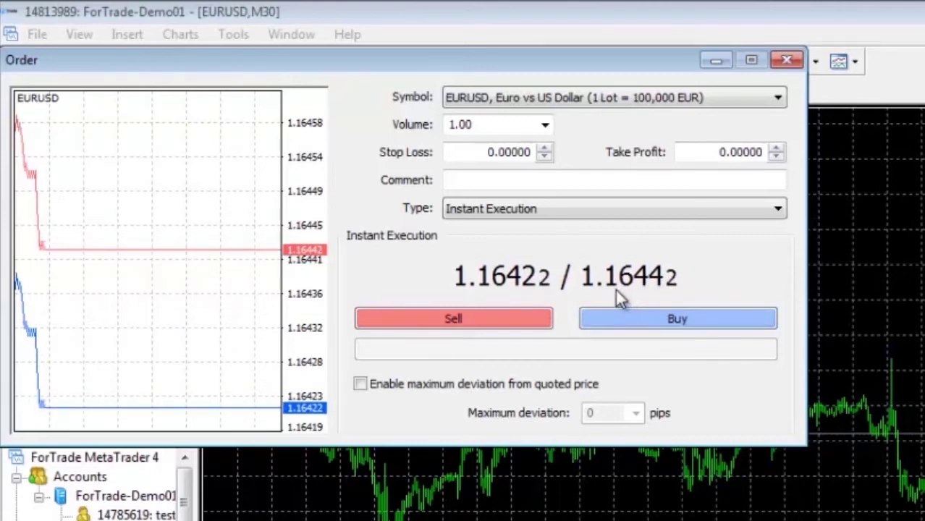
left_click(619, 211)
left_click(606, 241)
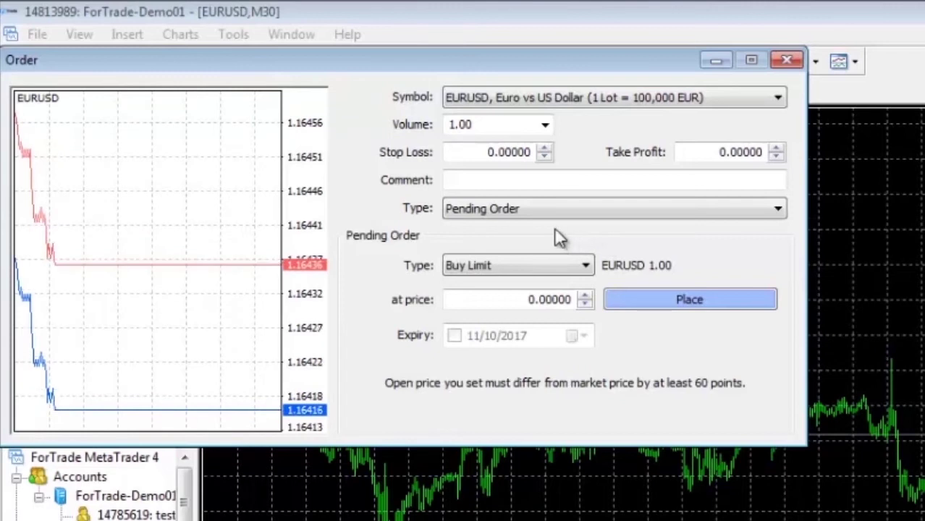
left_click(558, 297)
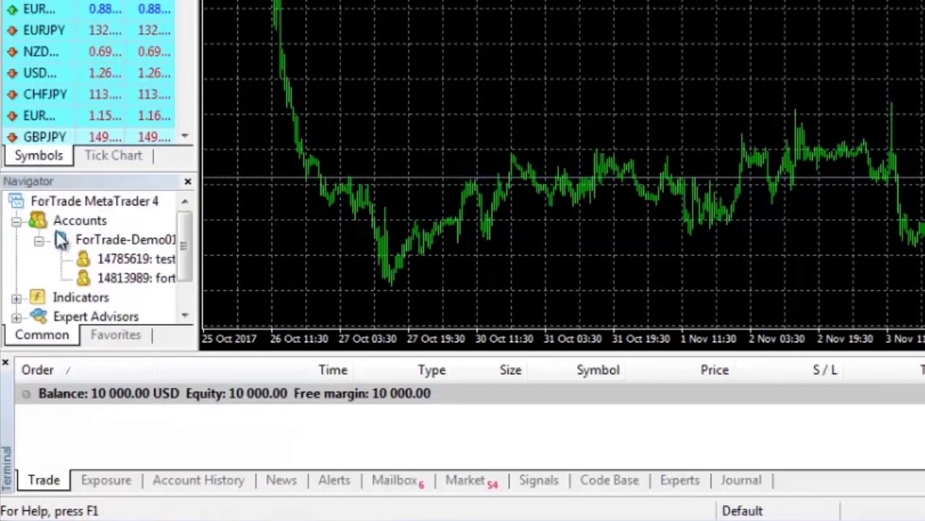
Expand Navigator Indicators to show Trend, Oscillators, Volumes and Bill Williams categories
double_click(93, 299)
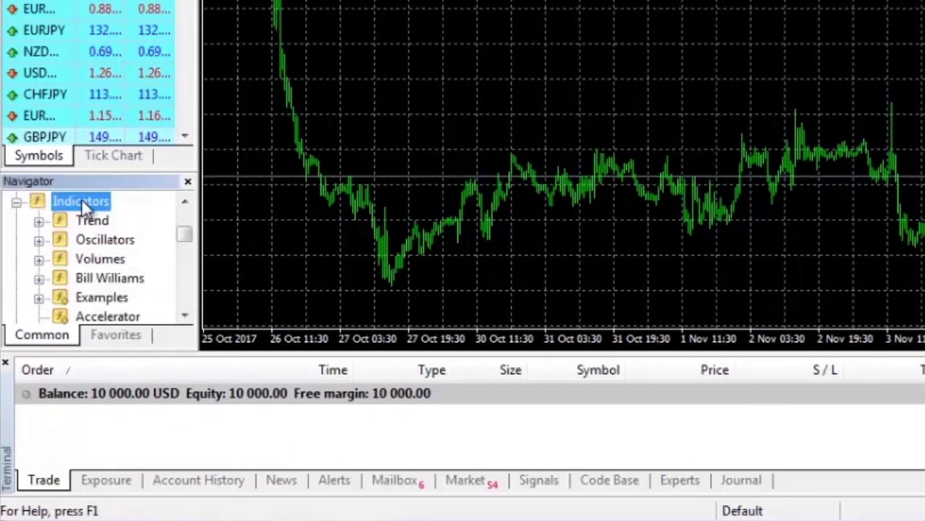